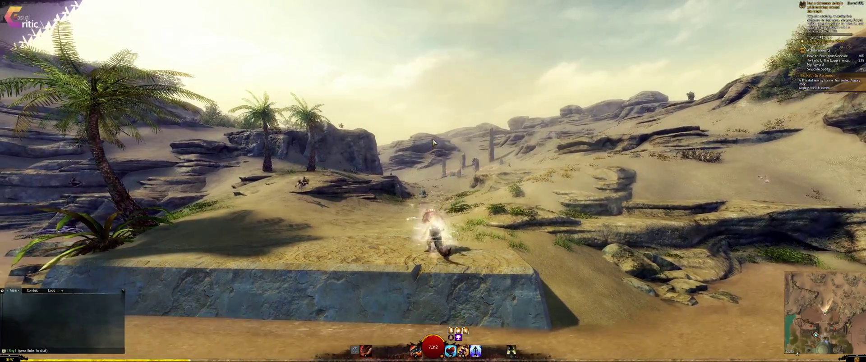
- Summon the skimmer from the mount radial menu
key("x")
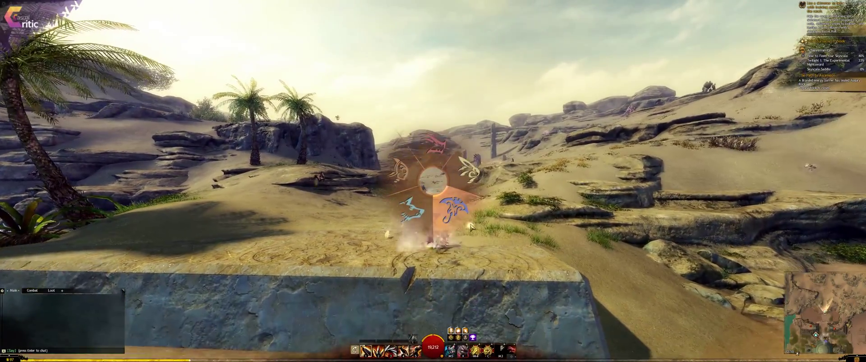
left_click(456, 216)
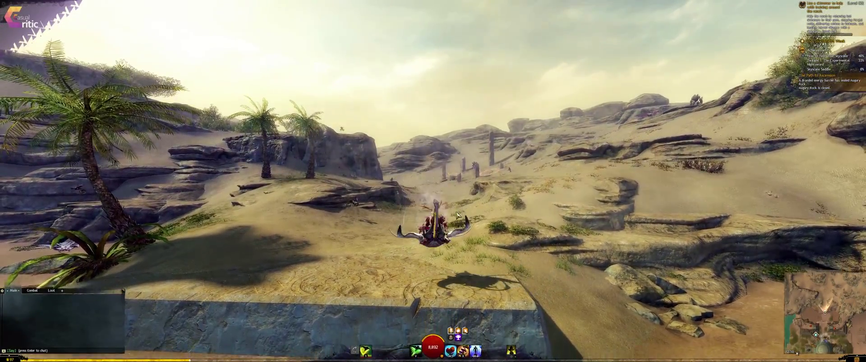
key("v")
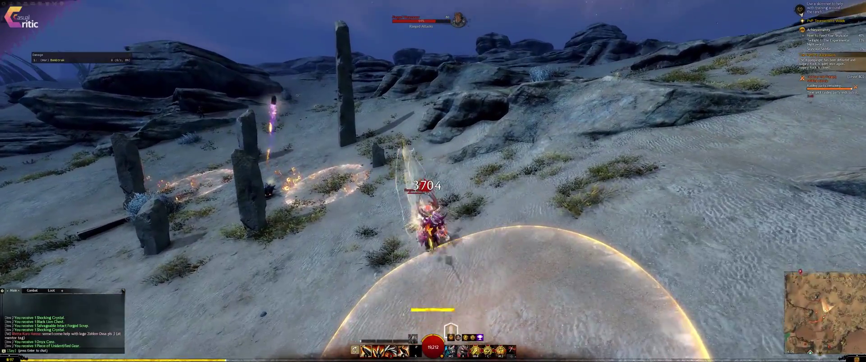
- Attack the targeted enemy with weapon skills 4 and 2
key("4")
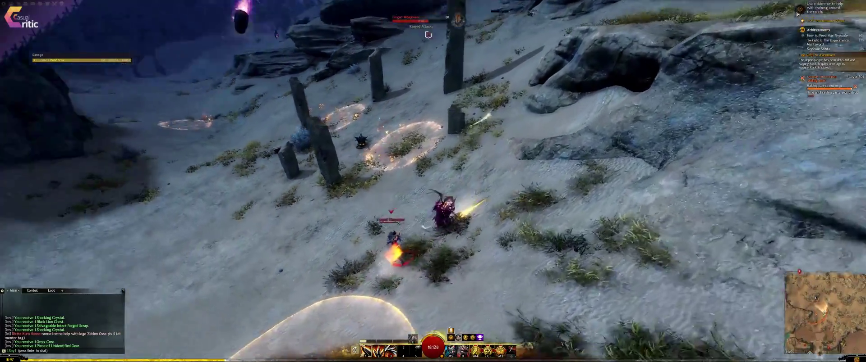
key("2")
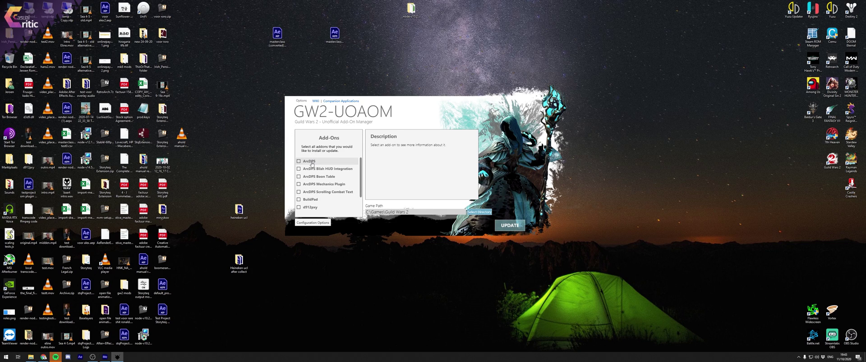
- Read the descriptions of the available add-ons, from ArcDPS and its plugins through BuildPad and d912pxy to GW2 Radial
left_click(335, 163)
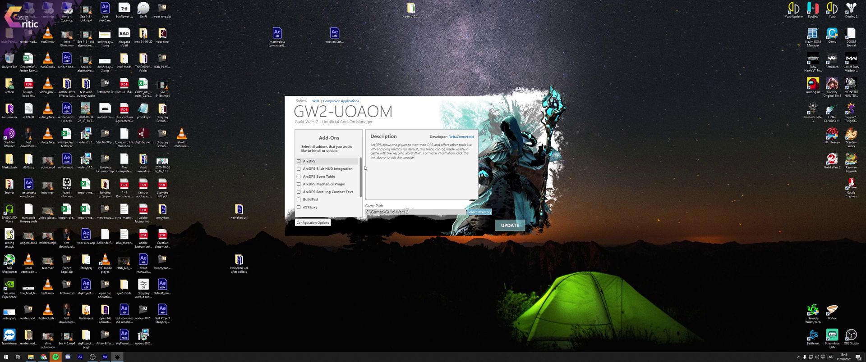
left_click(339, 170)
left_click(332, 178)
left_click(327, 184)
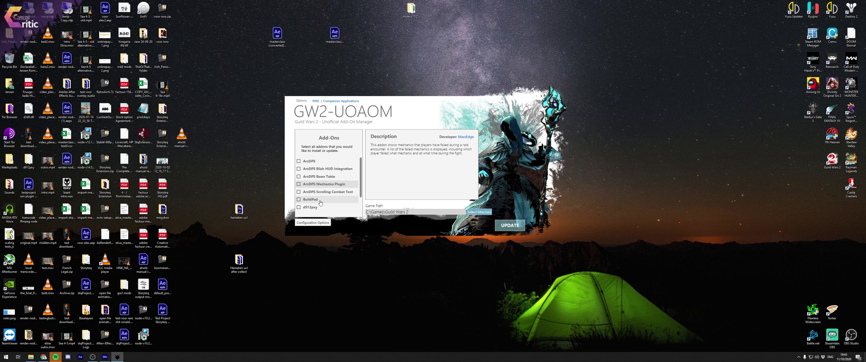
left_click(320, 200)
scroll(328, 192, "down", 1)
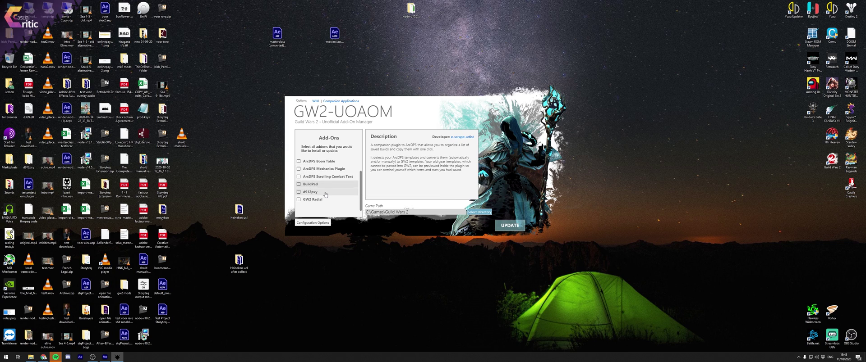
left_click(325, 195)
left_click(323, 201)
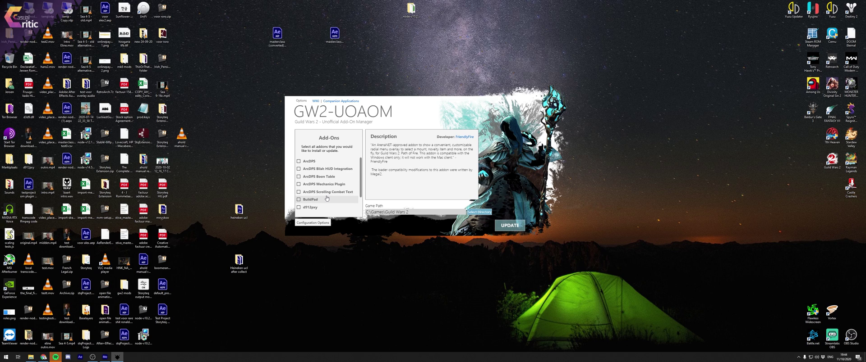
scroll(306, 170, "up", 2)
scroll(305, 169, "down", 2)
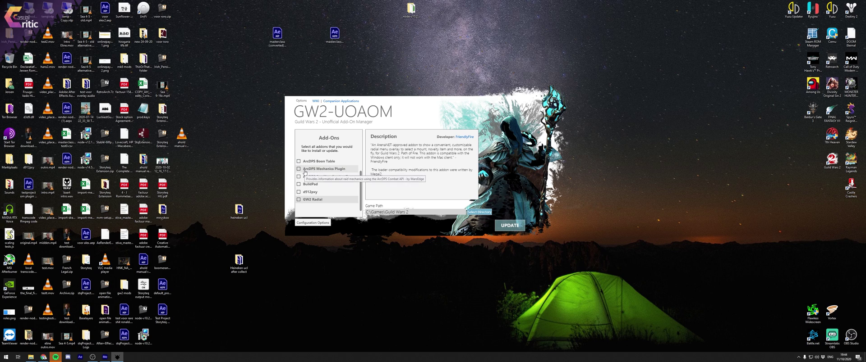
- Select only the d912pxy and GW2 Radial add-ons for installation
left_click(298, 185)
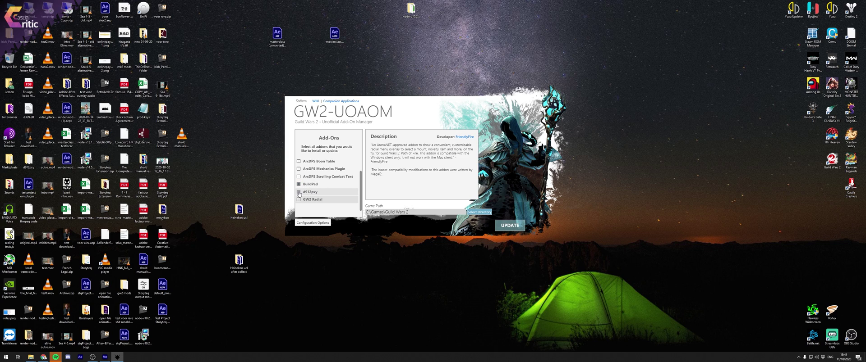
left_click(298, 192)
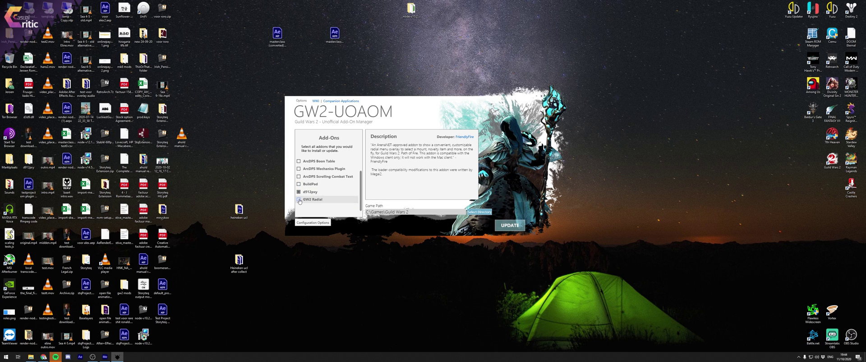
left_click(299, 200)
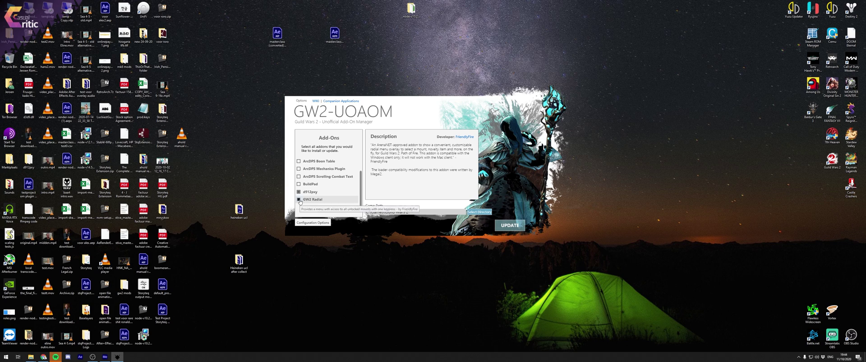
left_click(298, 192)
scroll(308, 189, "up", 2)
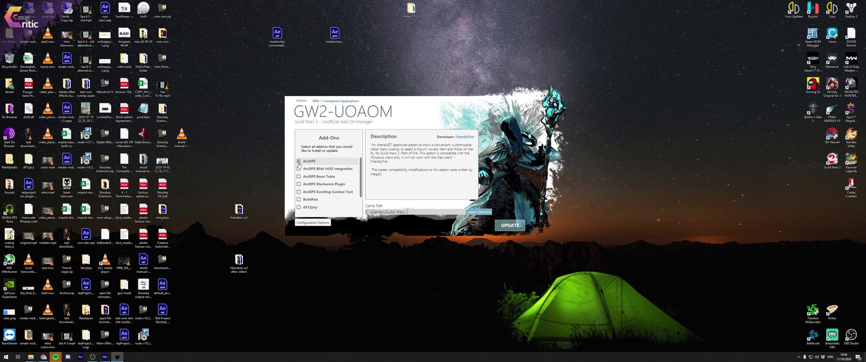
scroll(299, 185, "down", 2)
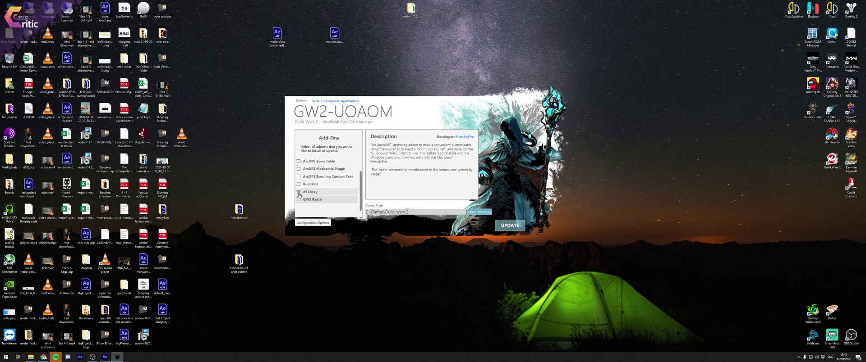
left_click(299, 193)
left_click(299, 200)
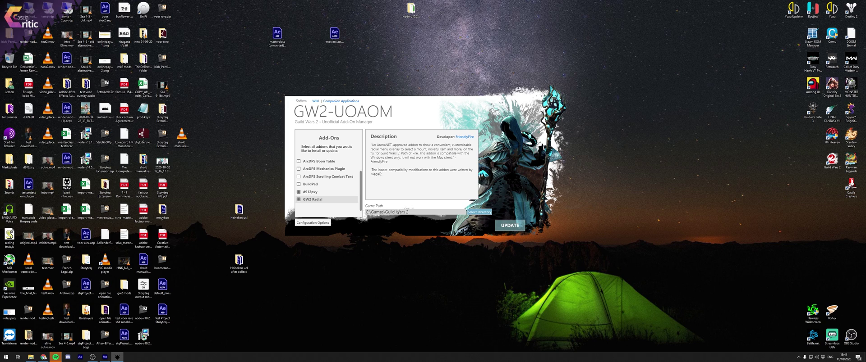
- Check the Guild Wars 2 game path and install the selected add-ons there
left_click(413, 212)
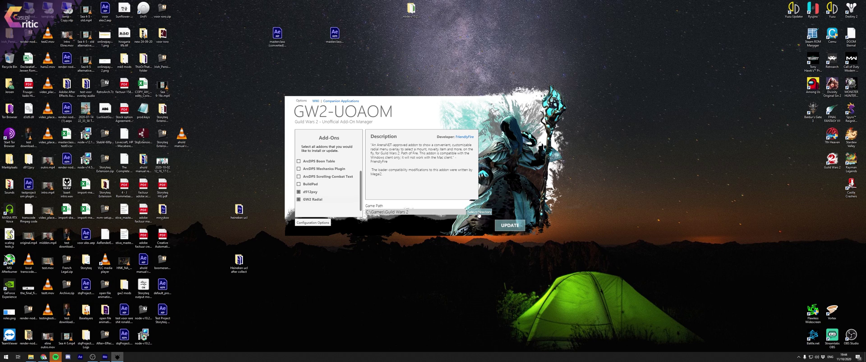
left_click(478, 213)
left_click(510, 225)
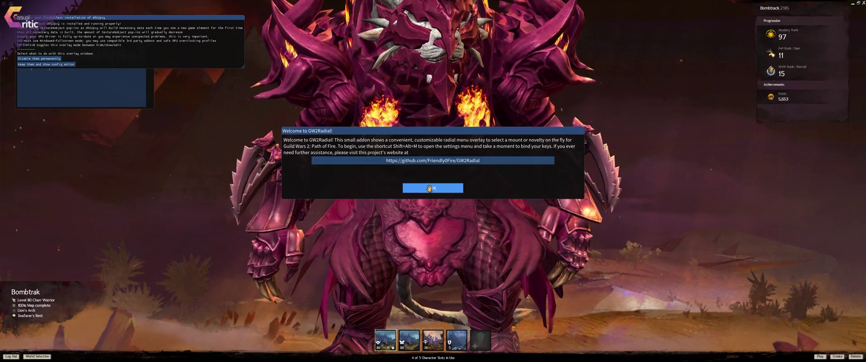
- Dismiss the GW2Radial welcome message and answer the d912pxy first-run notice about its overlay windows
left_click(427, 190)
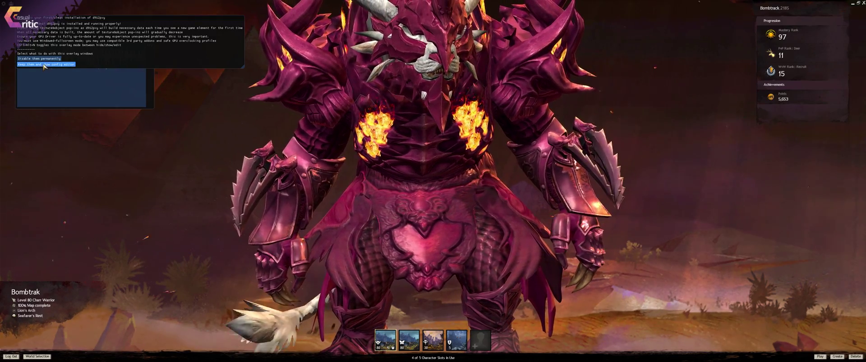
left_click(42, 65)
mouse_move(45, 62)
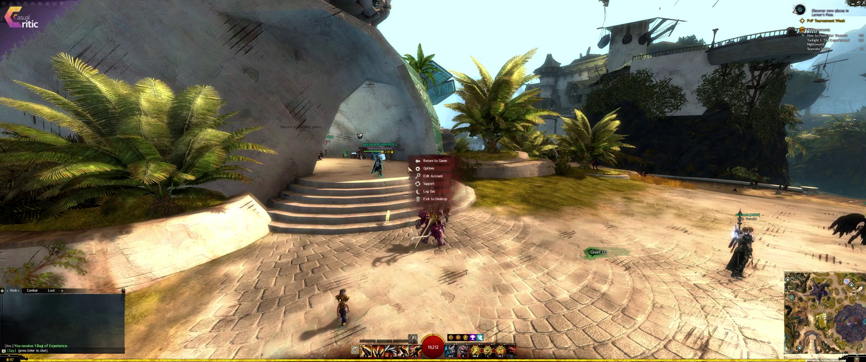
- Open the game's control options and look up the key bindings in the Mounts section
left_click(436, 169)
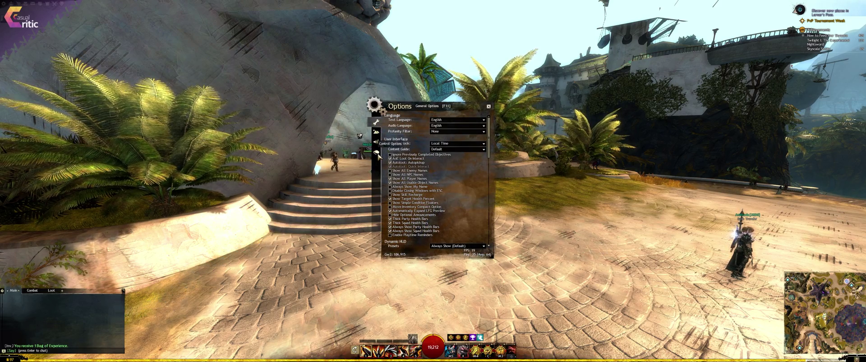
left_click(378, 154)
scroll(456, 195, "down", 5)
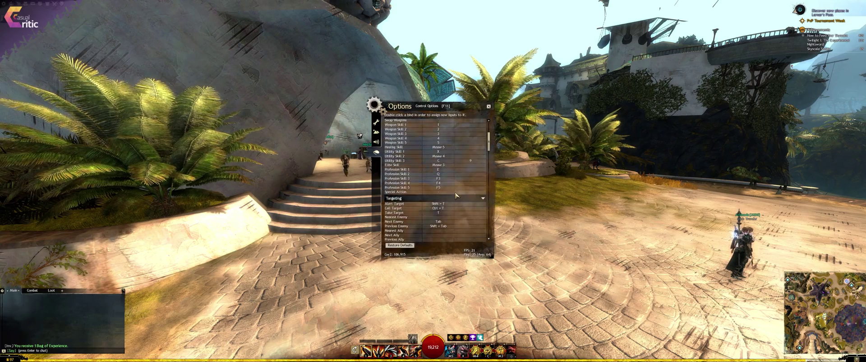
scroll(455, 195, "down", 6)
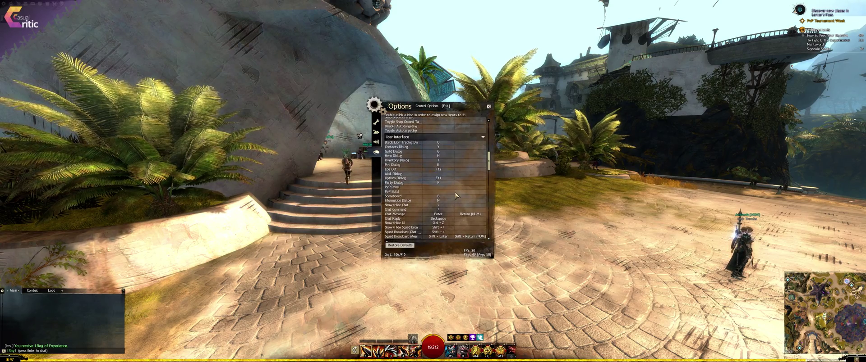
scroll(455, 195, "down", 8)
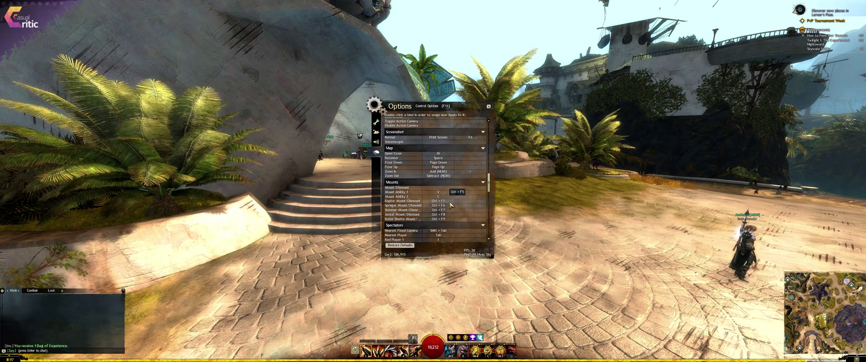
- In the GW2Radial mount settings, set the Raptor keybind to Ctrl+F5 and the Springer keybind to Ctrl+F6
key("shift+alt+m")
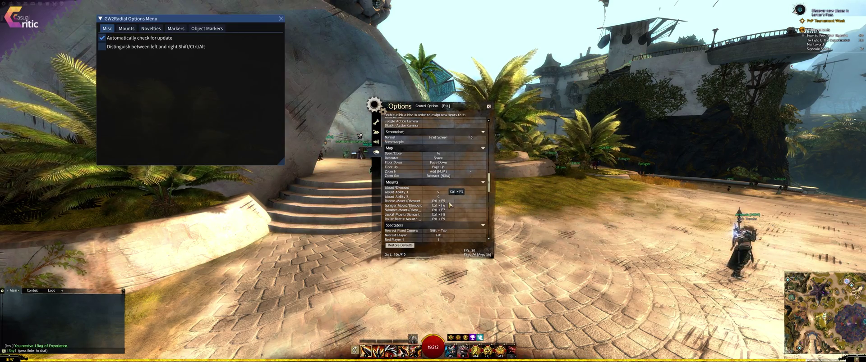
left_click(126, 28)
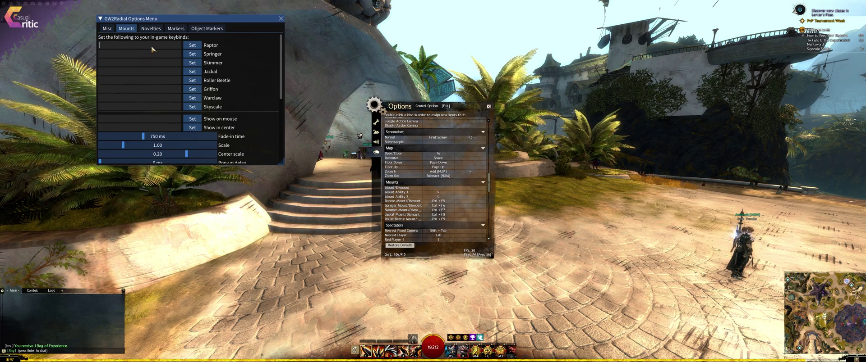
left_click(188, 45)
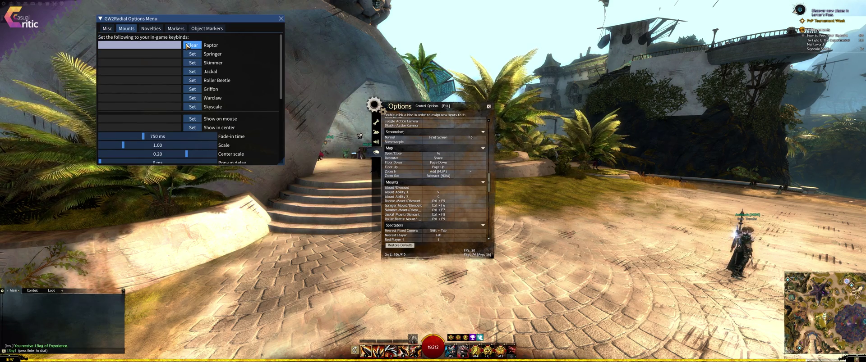
key("ctrl+F5")
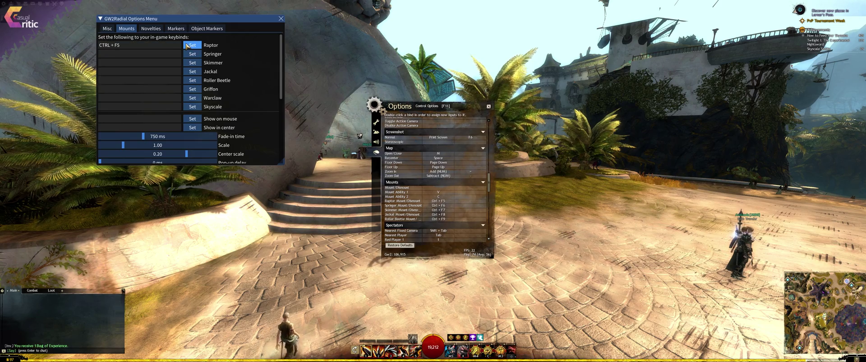
left_click(189, 54)
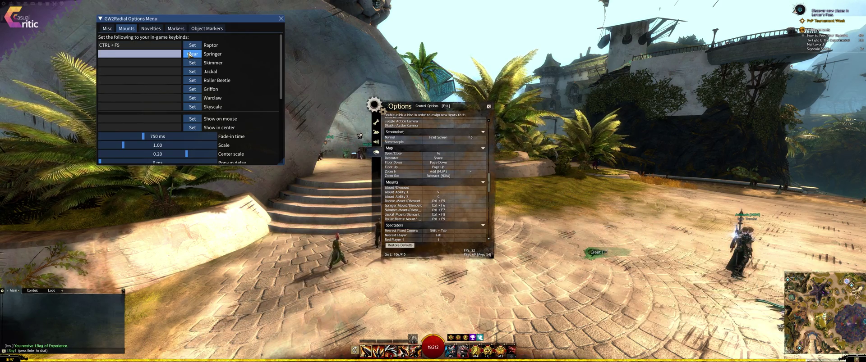
key("ctrl+F6")
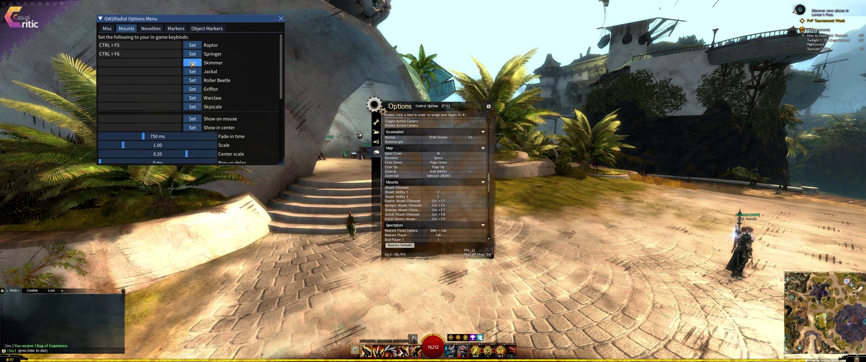
- Set the Skimmer keybind to Ctrl+F7, Jackal to Ctrl+F8 and Roller Beetle to Ctrl+F9 in GW2Radial
left_click(192, 63)
key("ctrl+F7")
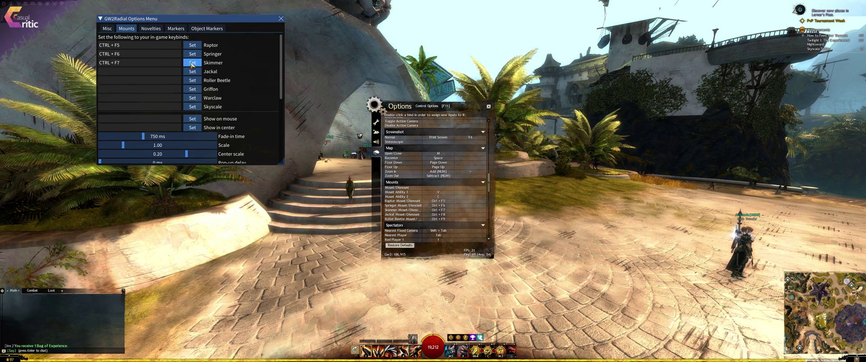
left_click(193, 73)
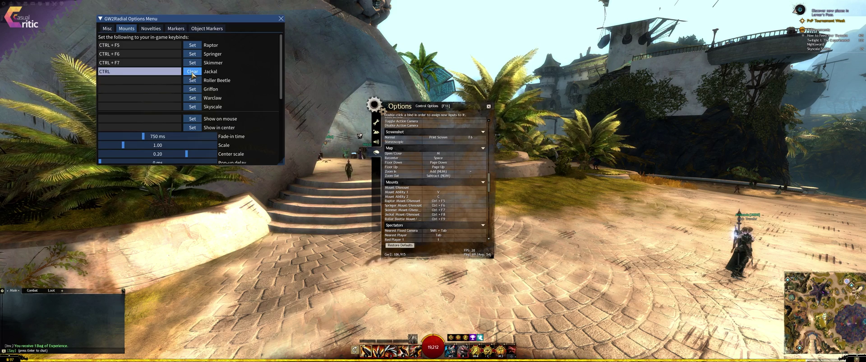
key("ctrl+F8")
left_click(193, 81)
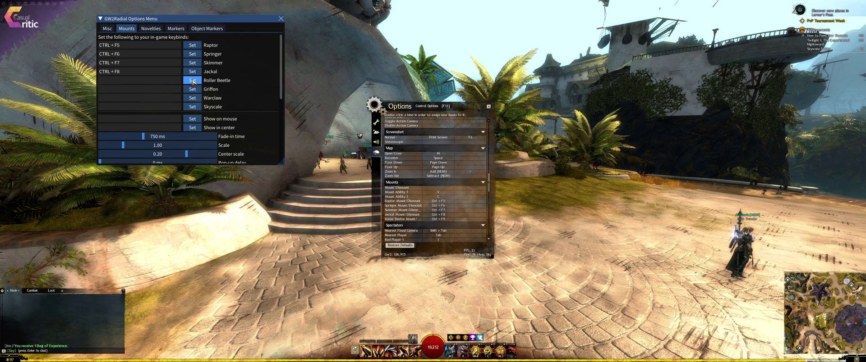
key("ctrl+F9")
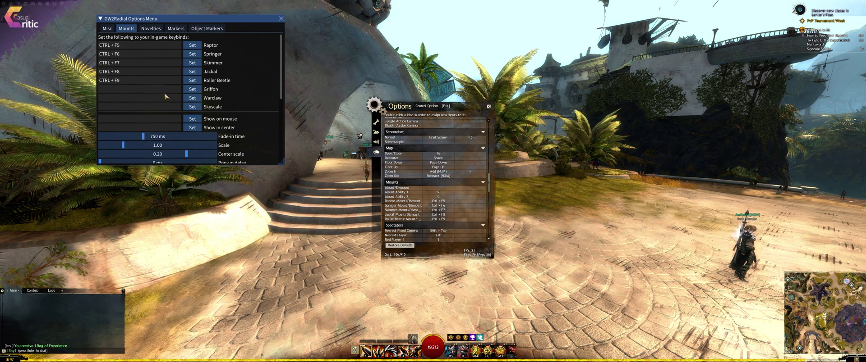
scroll(195, 120, "down", 2)
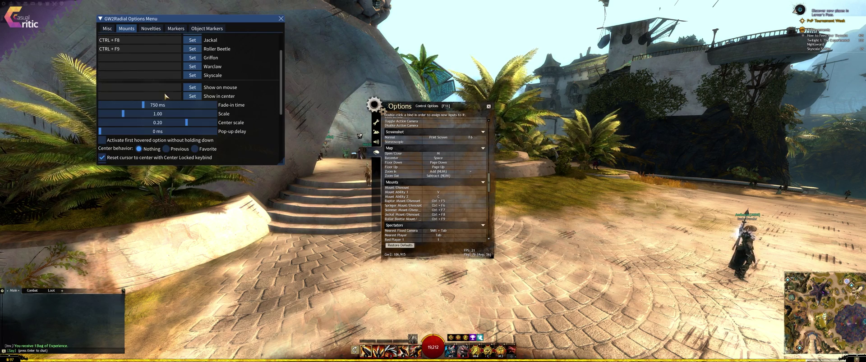
- Assign Z to the Show in center keybind in the GW2Radial mount settings and close its options window
left_click(195, 97)
key("z")
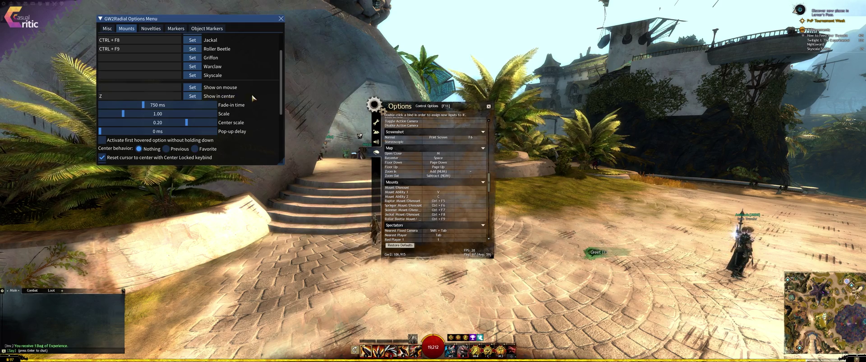
left_click(281, 19)
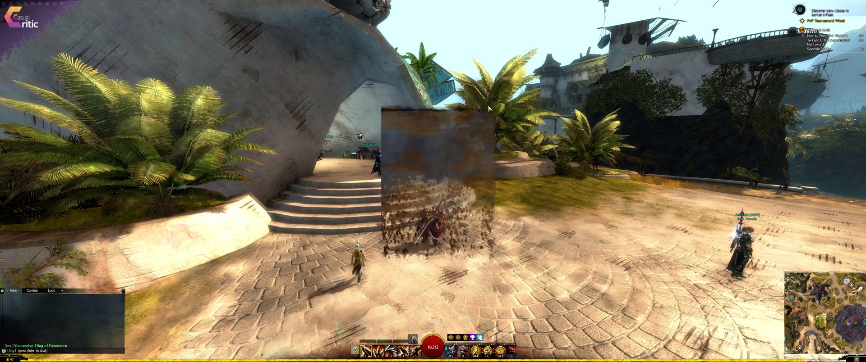
- Test the mount radial menu in the game by summoning mounts from it
key("x")
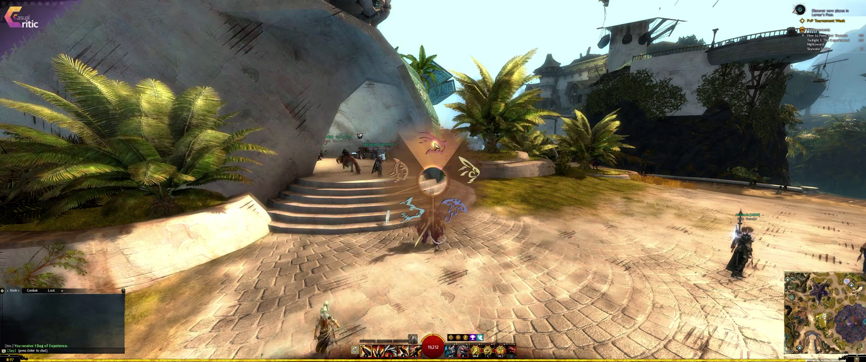
key("x")
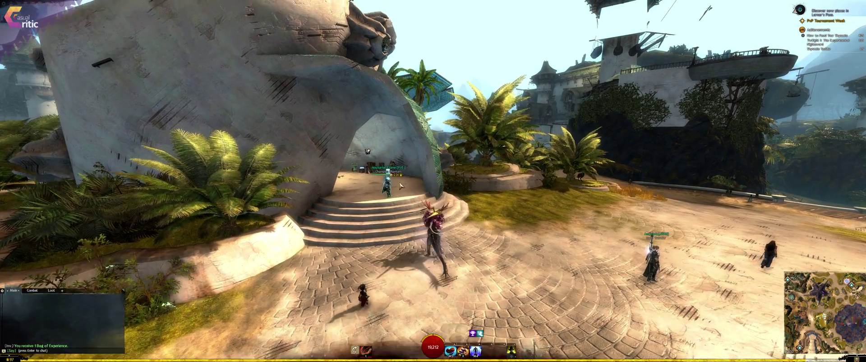
key("x")
key("alt+m")
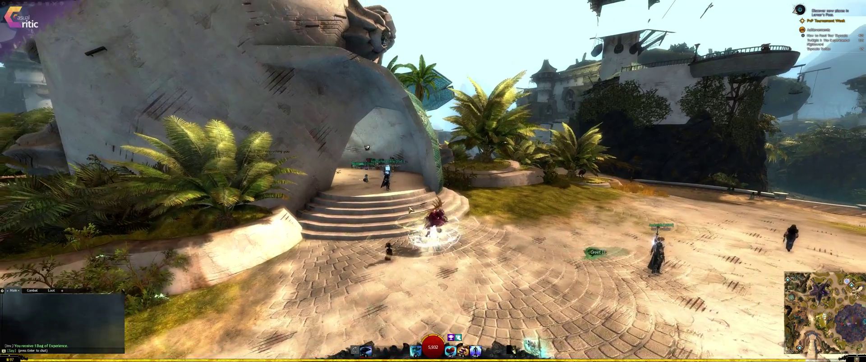
key("alt+m")
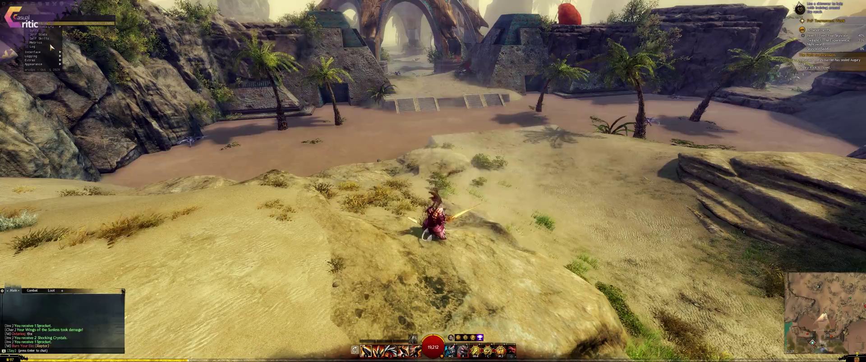
- Close the arcDPS options overlay, move the character into the desert and target a nearby enemy
key("alt+shift+t")
left_click_drag(41, 39, 496, 54)
key("w")
left_click_drag(314, 198, 433, 198)
key("Tab")
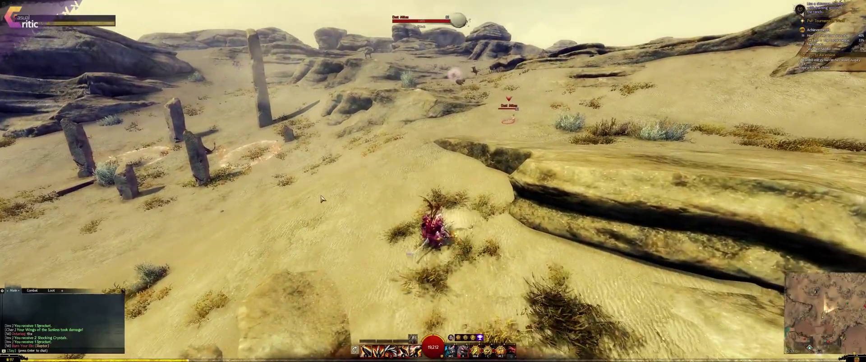
- Attack the targeted desert enemy with weapon skills until it is defeated and collect its loot
key("5")
key("v")
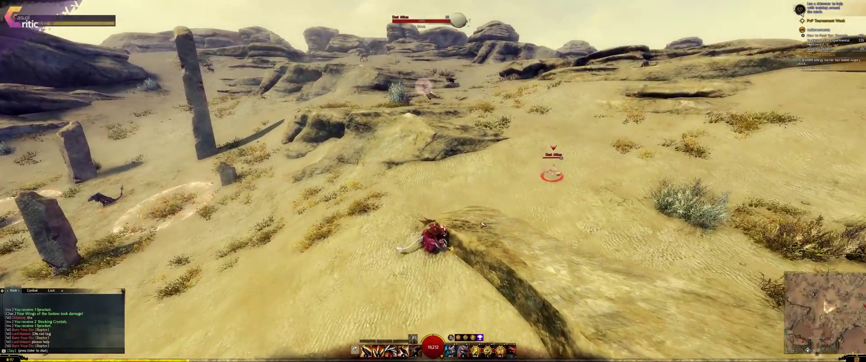
left_click_drag(328, 203, 450, 203)
left_click_drag(221, 92, 298, 109)
key("2")
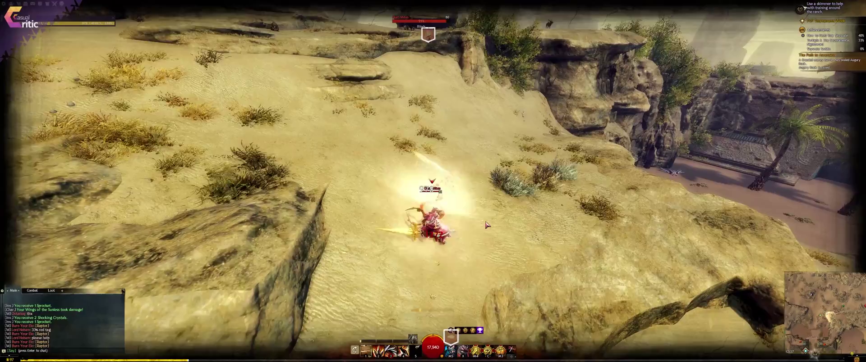
key("1")
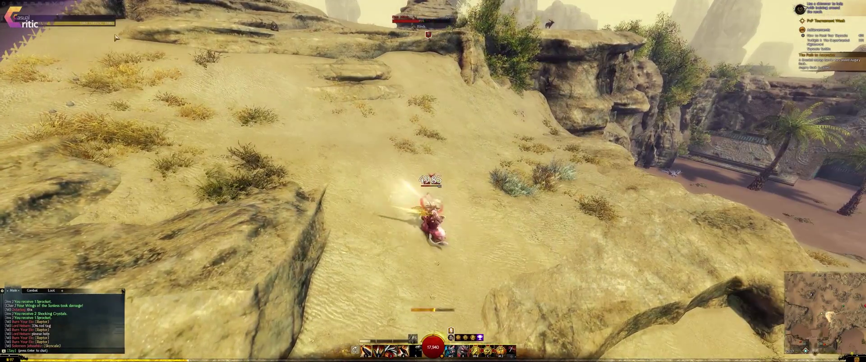
key("f")
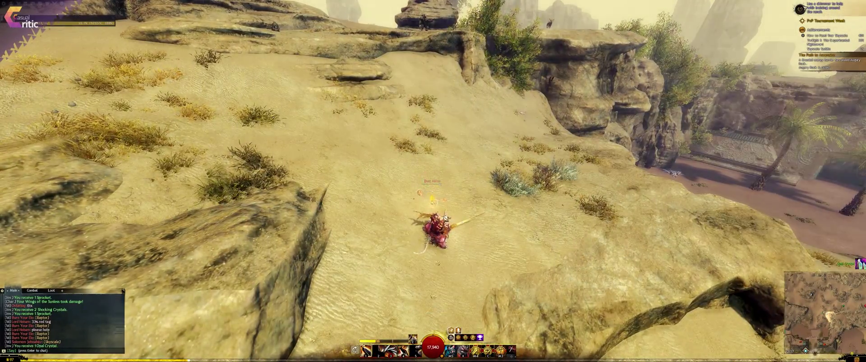
key("d")
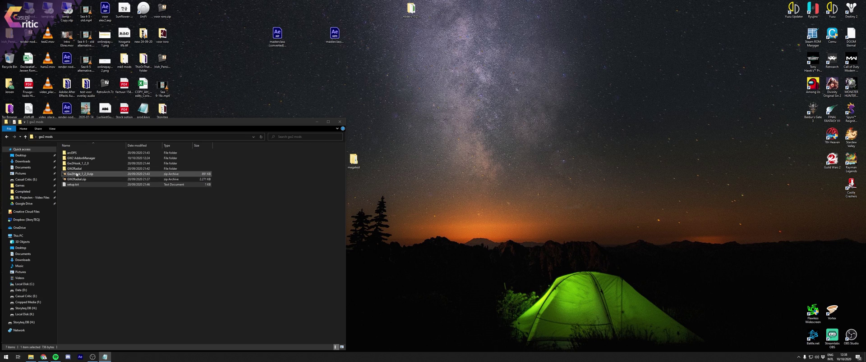
- Examine the contents of the arcDPS, Gw2Hook_1_2_0 and GW2Radial folders inside gw2 mods
double_click(78, 154)
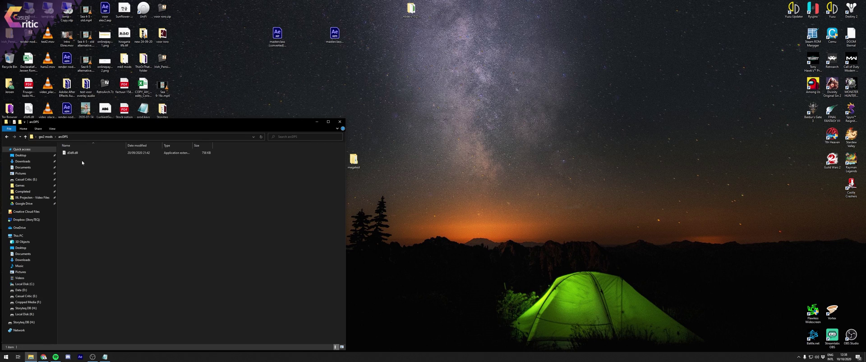
key("alt+Left")
double_click(78, 163)
key("alt+Left")
double_click(80, 170)
key("alt+Left")
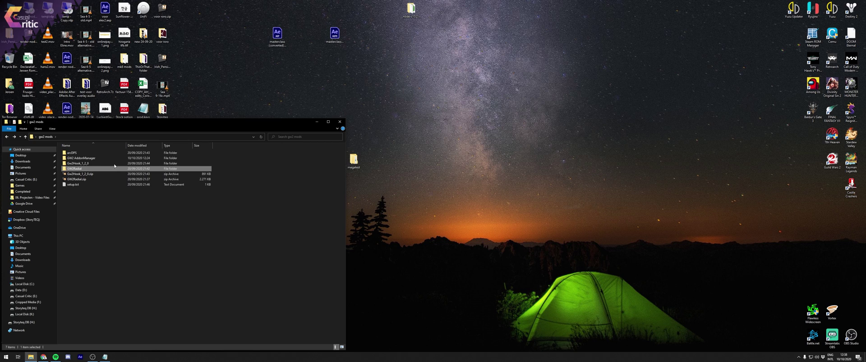
double_click(82, 154)
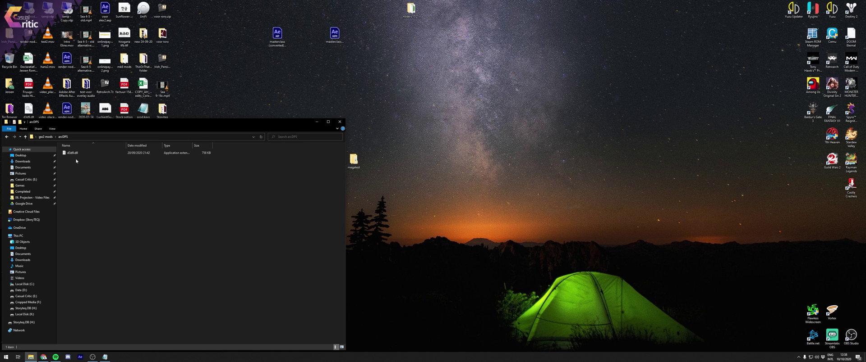
key("alt+Left")
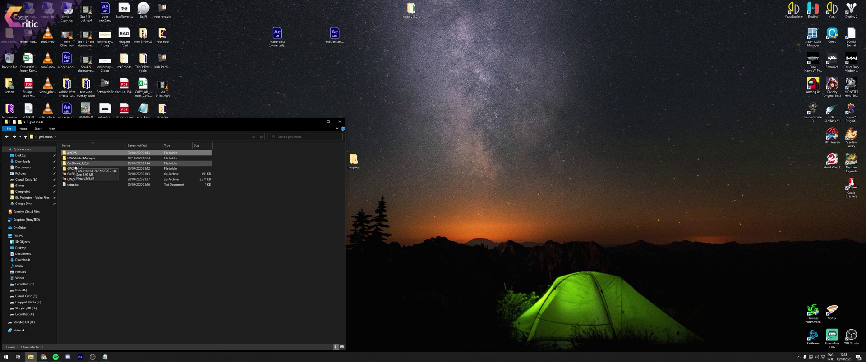
- Rename d3d9.dll in the GW2Radial folder to d3d9_chainload.dll
double_click(74, 168)
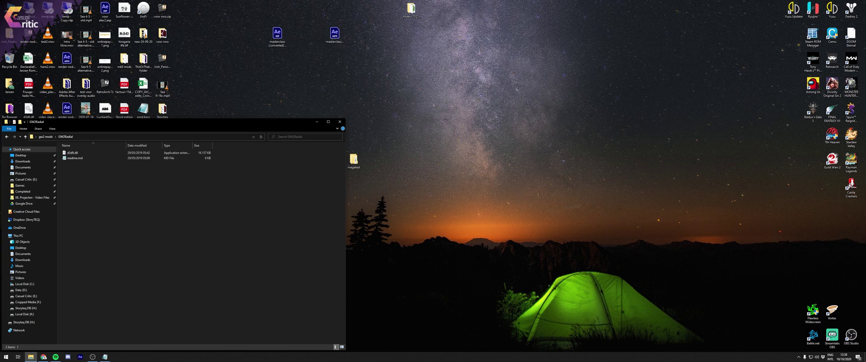
left_click(75, 153)
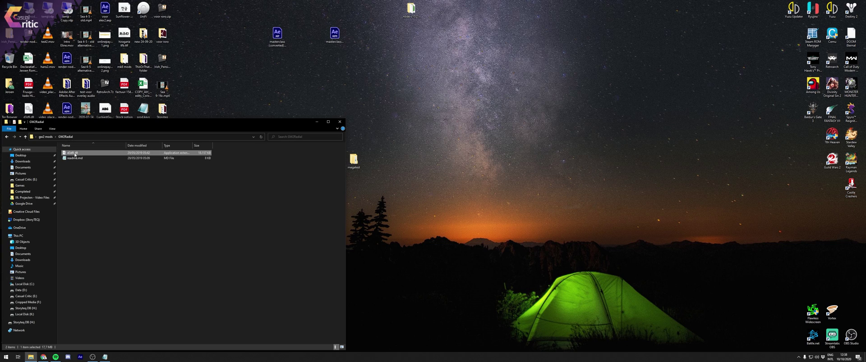
left_click(73, 153)
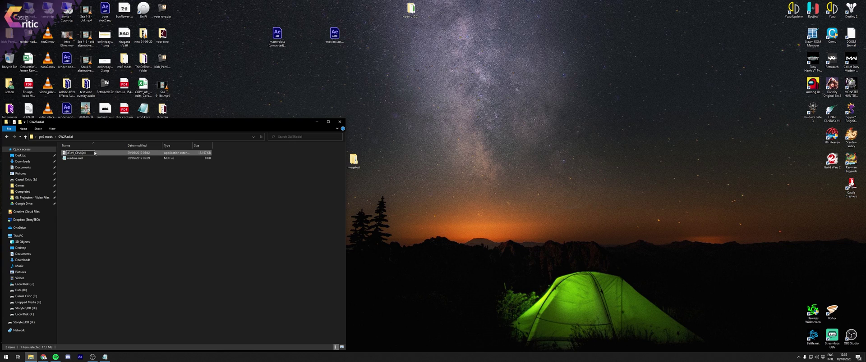
type("_cha")
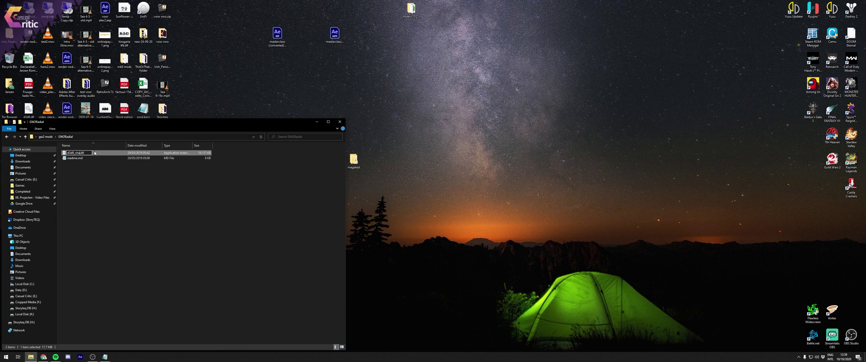
type("inload")
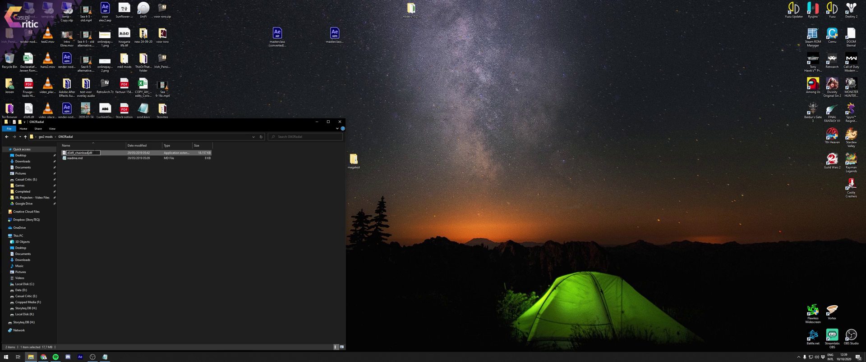
key("Return")
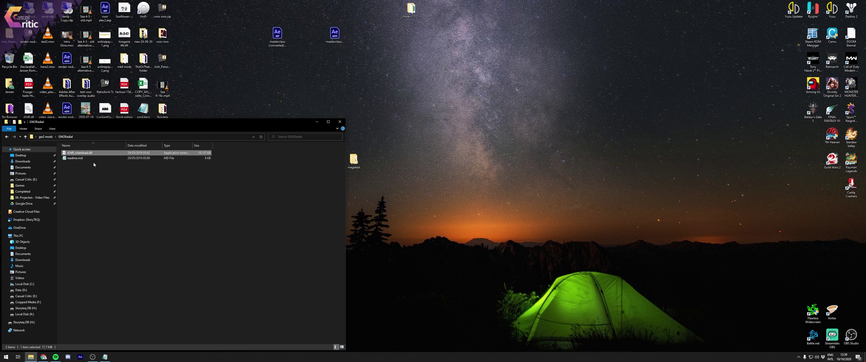
- In the Gw2Hook_1_2_0 folder, rename d3d9.dll to ReShade64.dll
key("BackSpace")
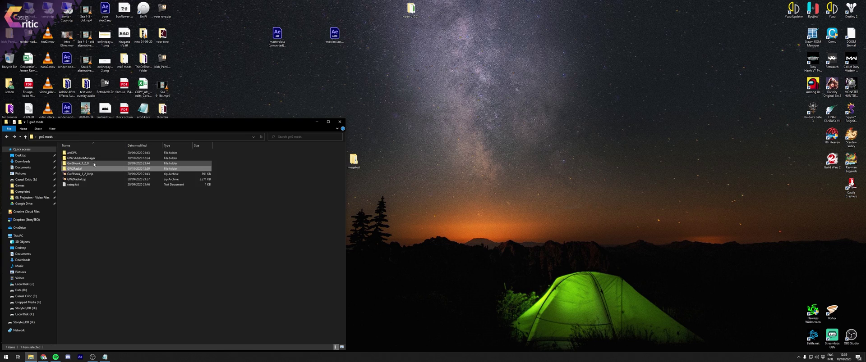
left_click(76, 164)
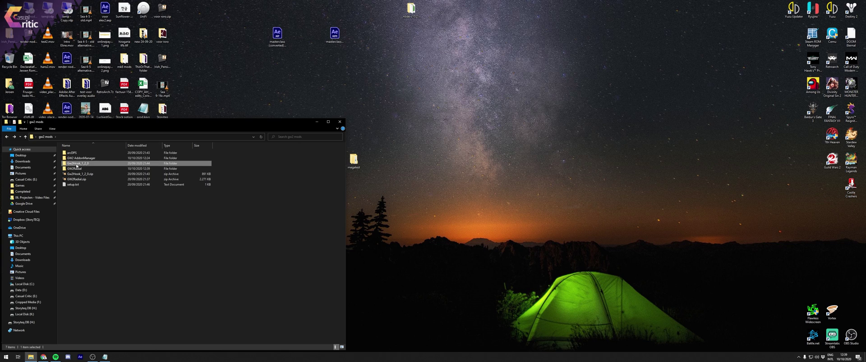
double_click(77, 165)
left_click(77, 154)
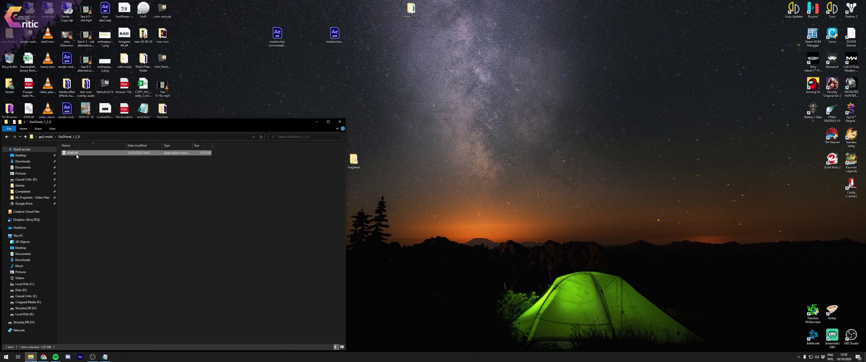
left_click(77, 154)
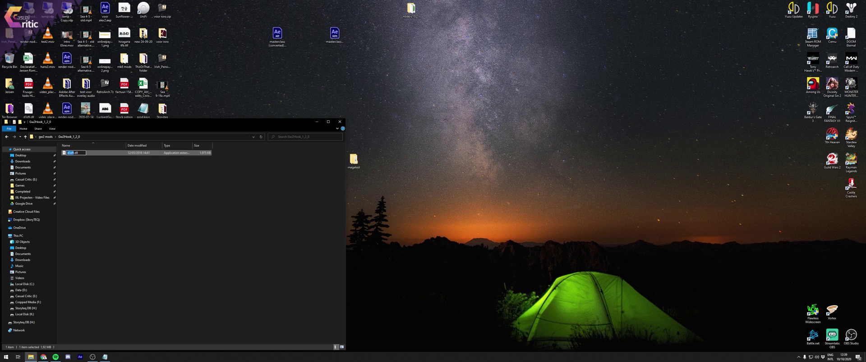
left_click(75, 153)
key("BackSpace")
key("BackSpace")
key("BackSpace")
type("ReShade")
key("Return")
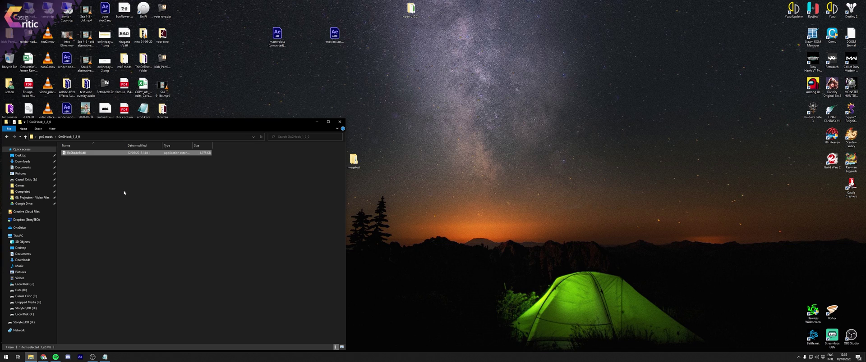
- Open the Guild Wars 2 bin64 folder in a second file window and place it beside the mods window
key("super+e")
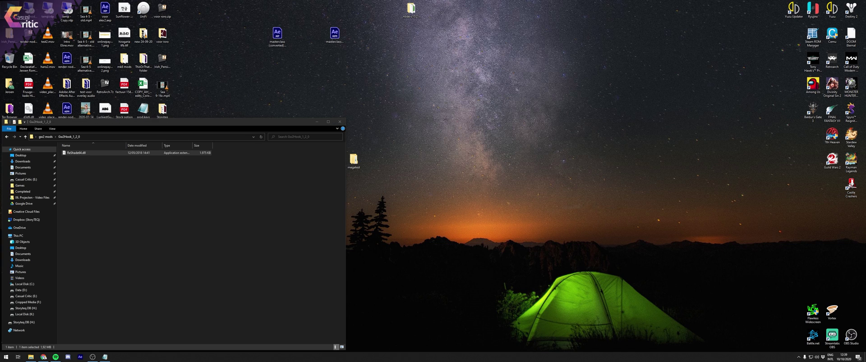
left_click(22, 185)
double_click(75, 169)
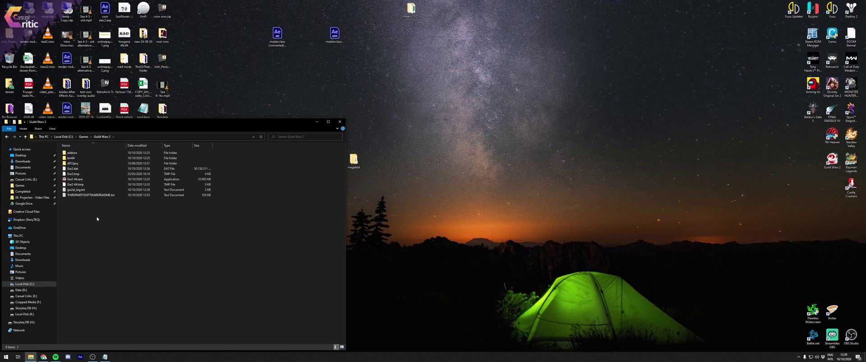
left_click(75, 159)
double_click(74, 160)
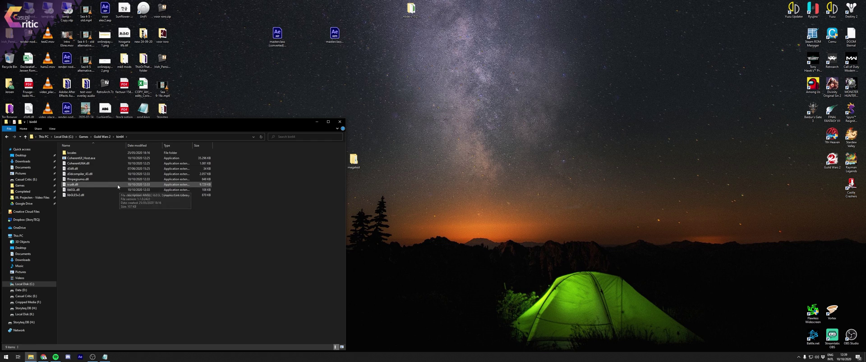
left_click_drag(113, 125, 479, 99)
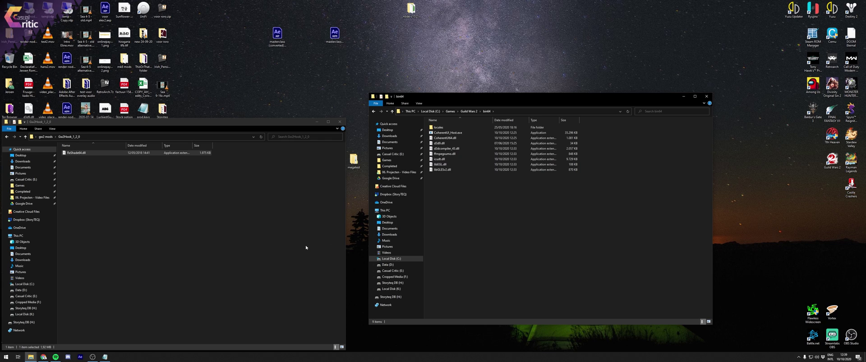
left_click(259, 250)
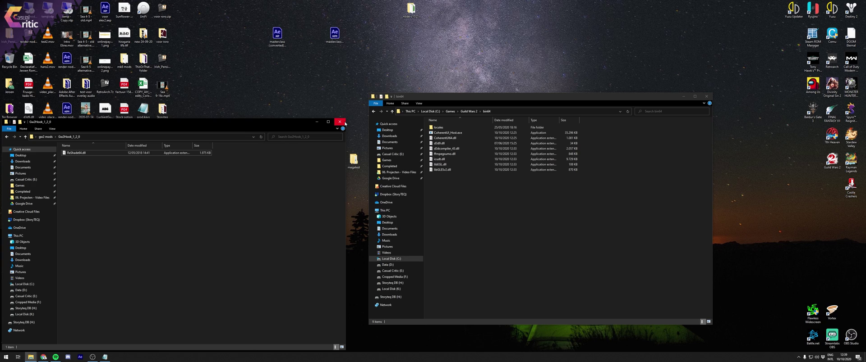